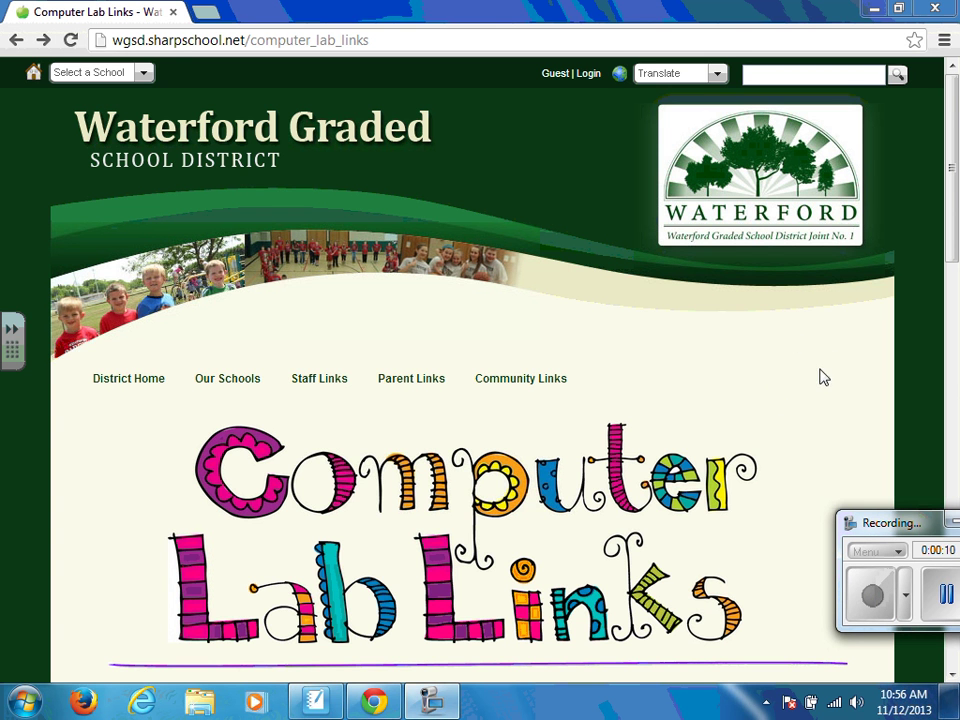
# Step: Scroll the Computer Lab Links page down until the Scholastic Reading Counts icon shows
pyautogui.click(952, 677)
pyautogui.moveTo(952, 677); pyautogui.dragTo(952, 677)
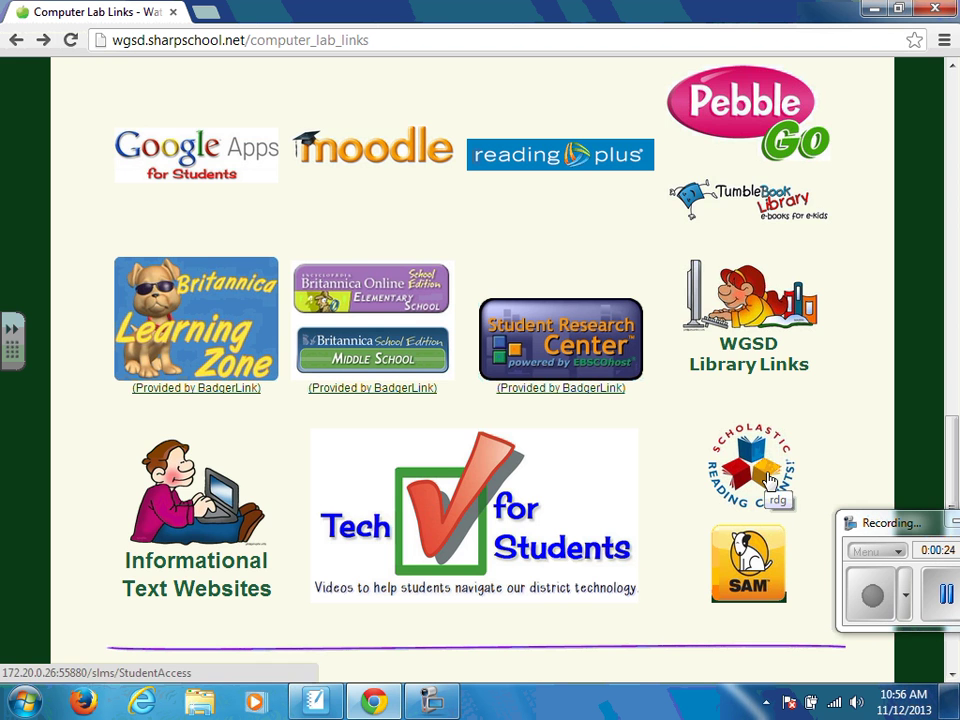
# Step: Open Reading Counts' Student Access login and sign in with the student's username and password
pyautogui.click(768, 482)
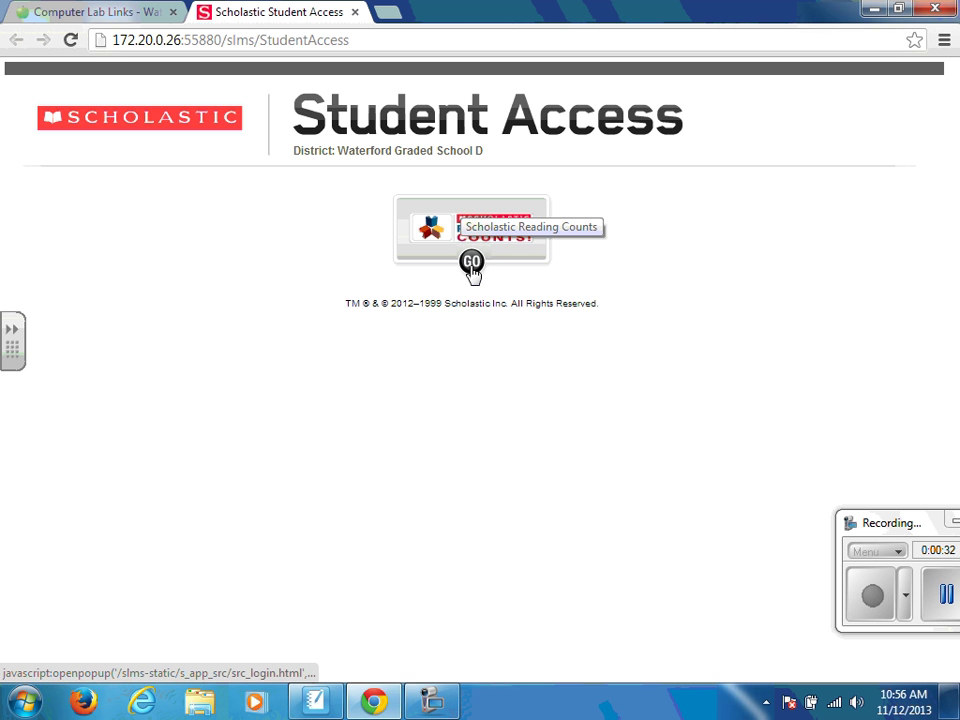
pyautogui.click(471, 264)
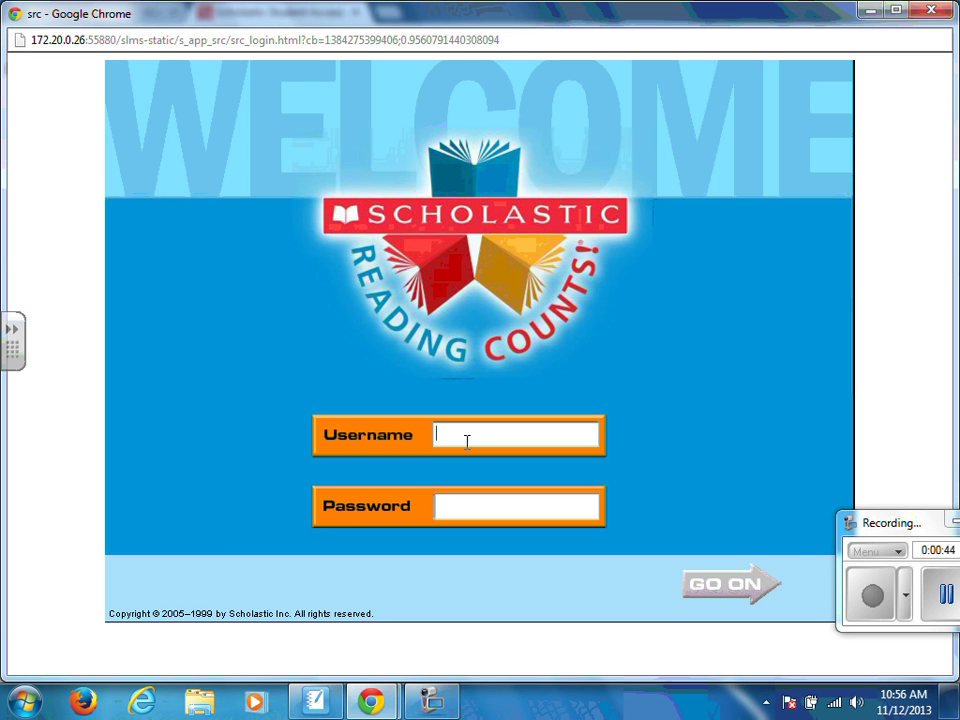
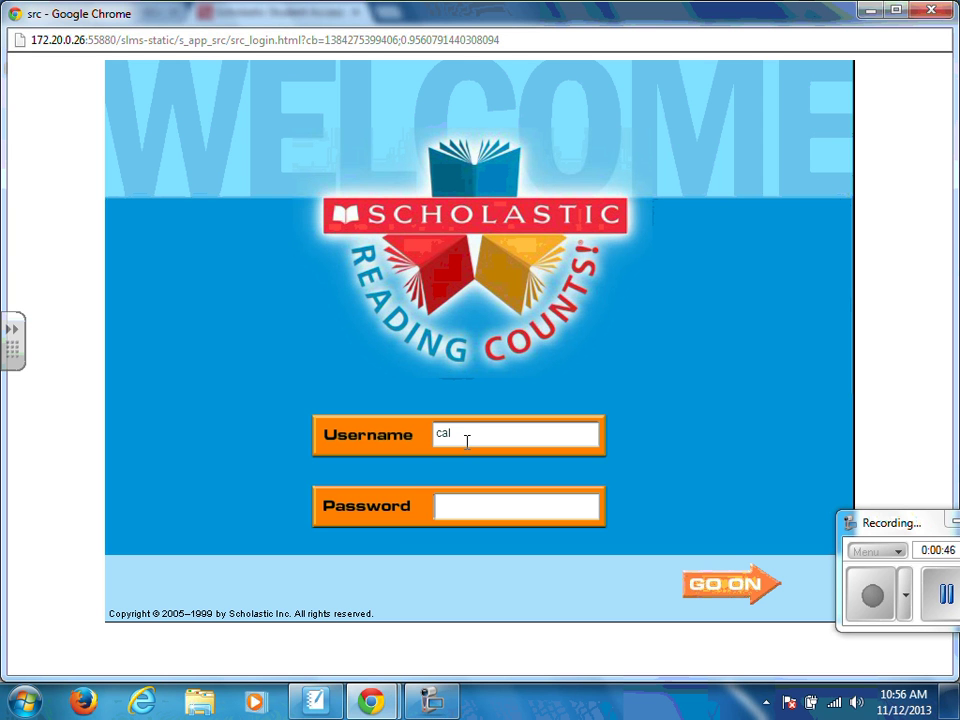
pyautogui.click(459, 511)
pyautogui.write('**')
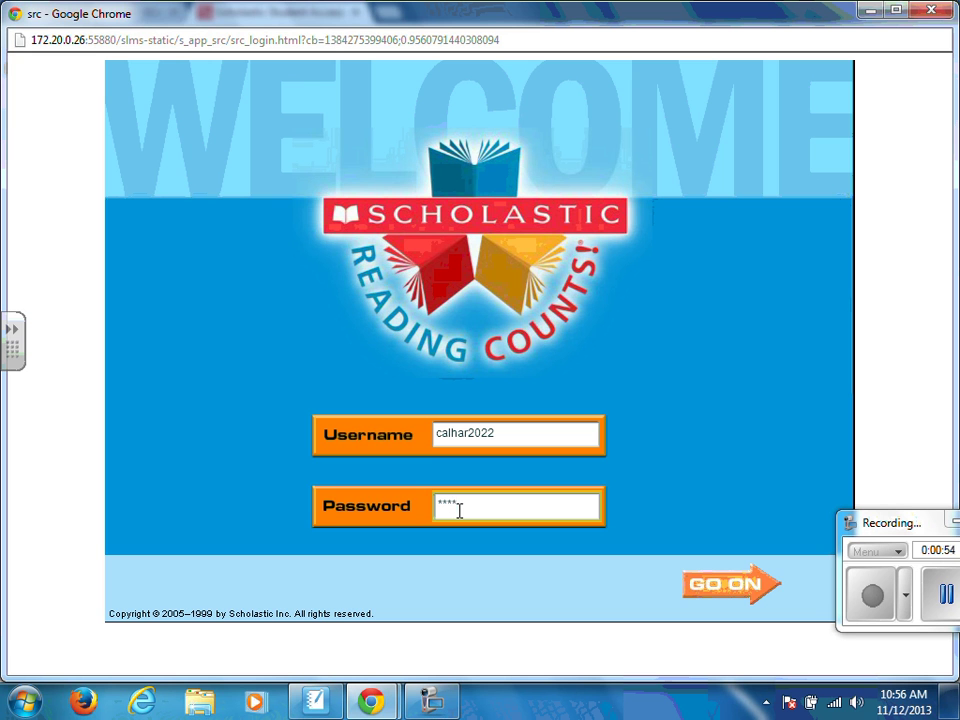
pyautogui.click(736, 592)
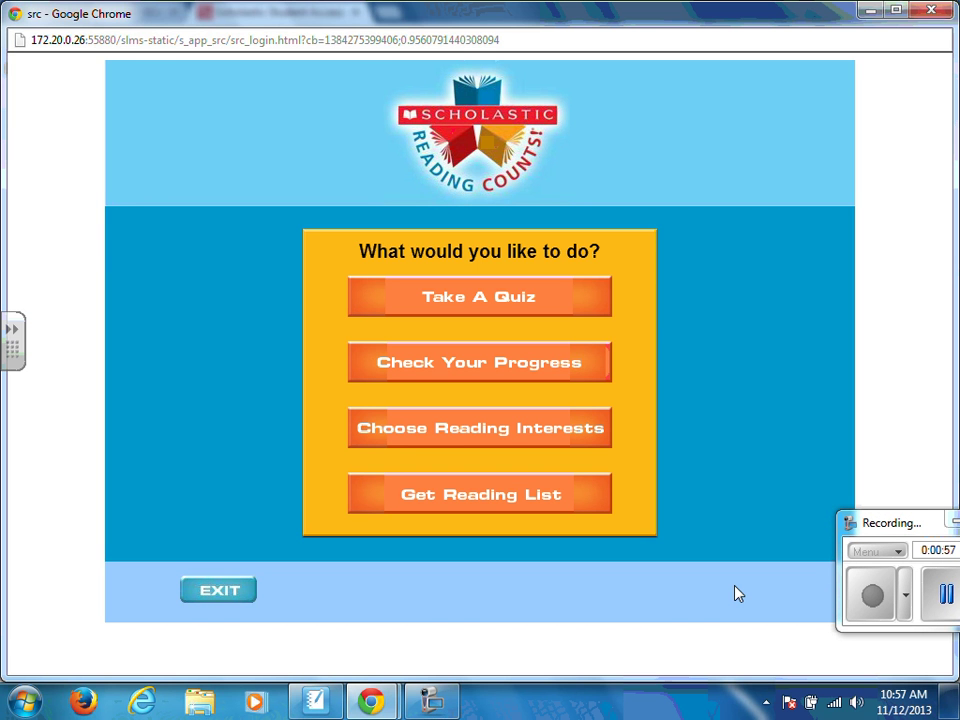
# Step: Search Take A Quiz for 'benny bakes a cake' and choose the Eve Rice title
pyautogui.click(462, 304)
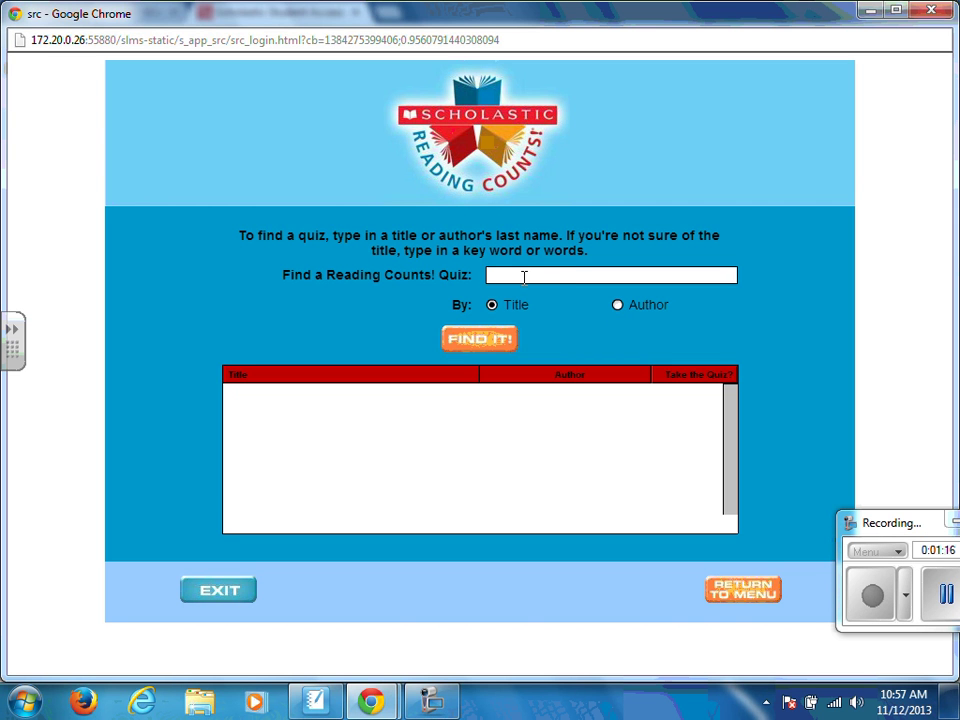
pyautogui.write('benny bakes a cake')
pyautogui.press('Return')
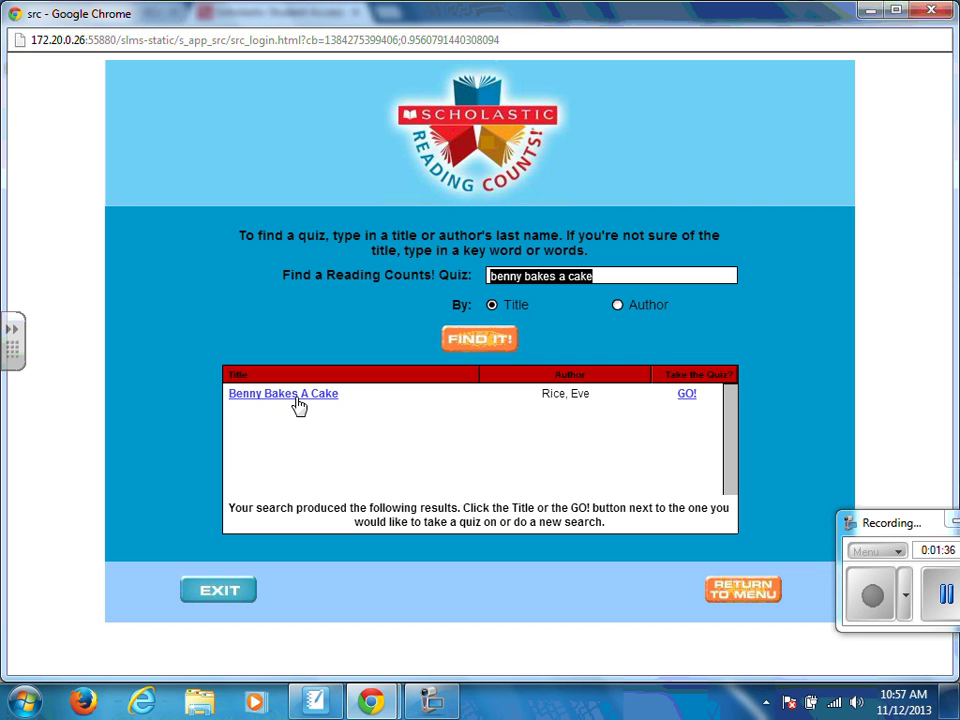
pyautogui.click(684, 396)
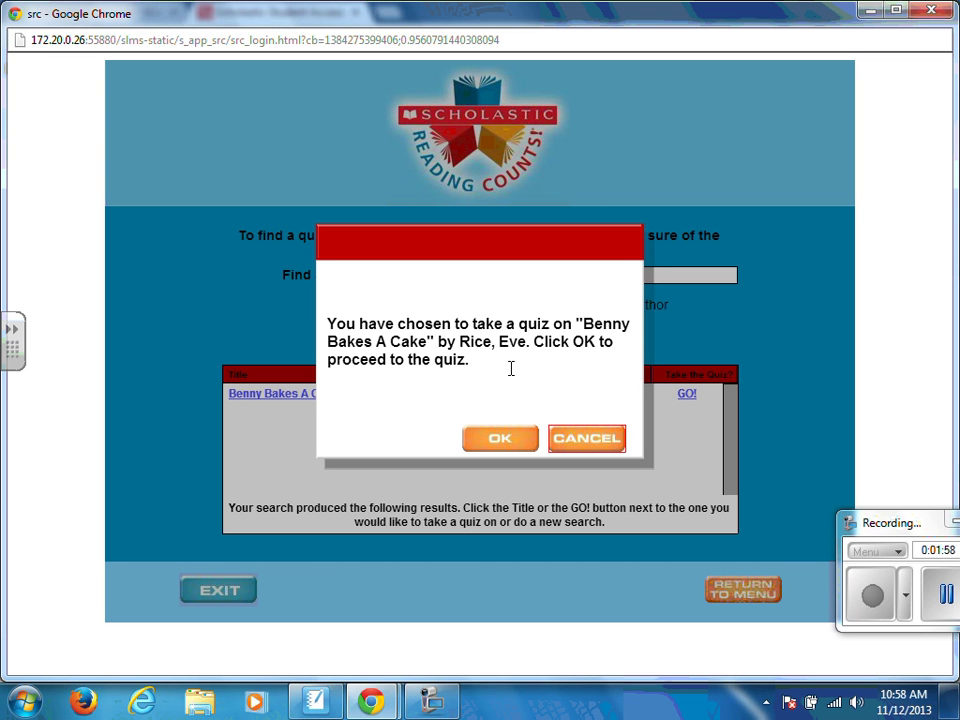
# Step: Start the quiz and answer questions 1–5 (was happy … looked out the window)
pyautogui.click(504, 439)
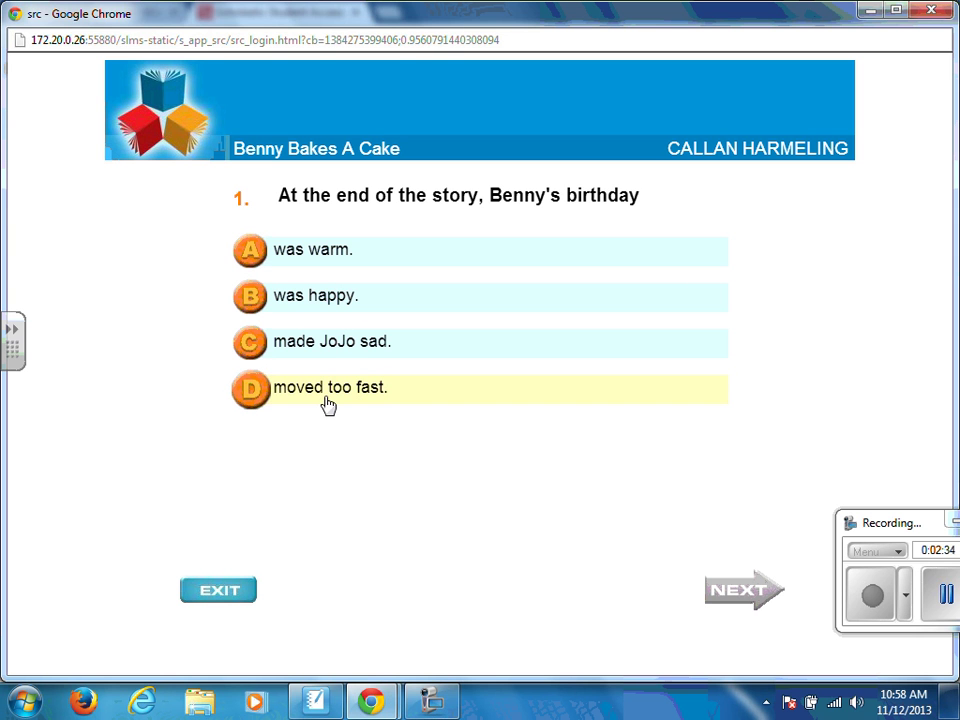
pyautogui.click(329, 312)
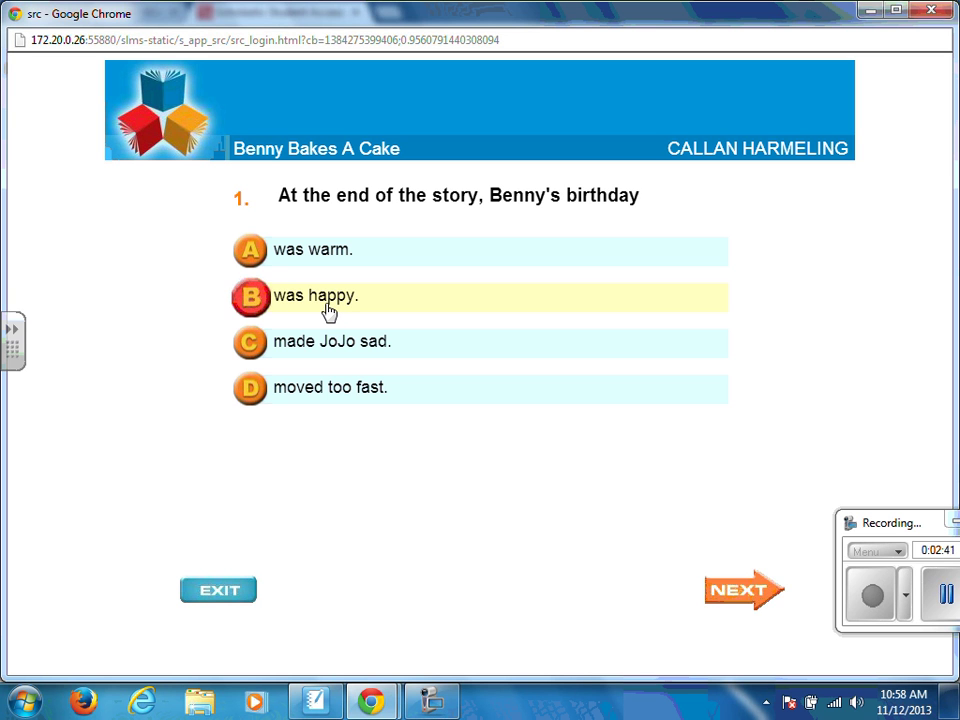
pyautogui.click(733, 592)
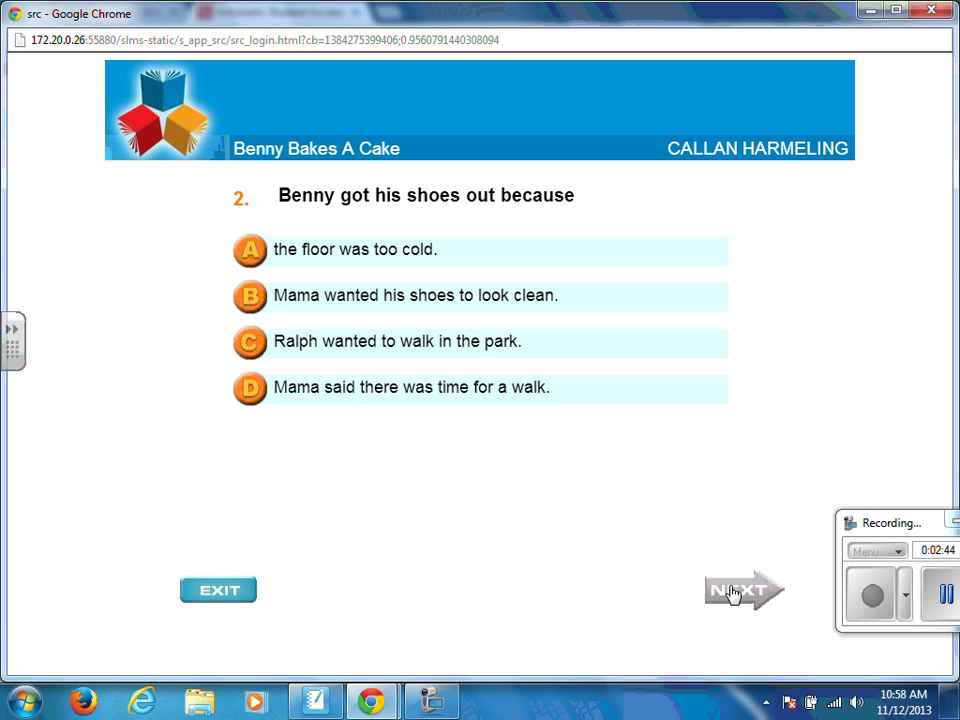
pyautogui.click(489, 341)
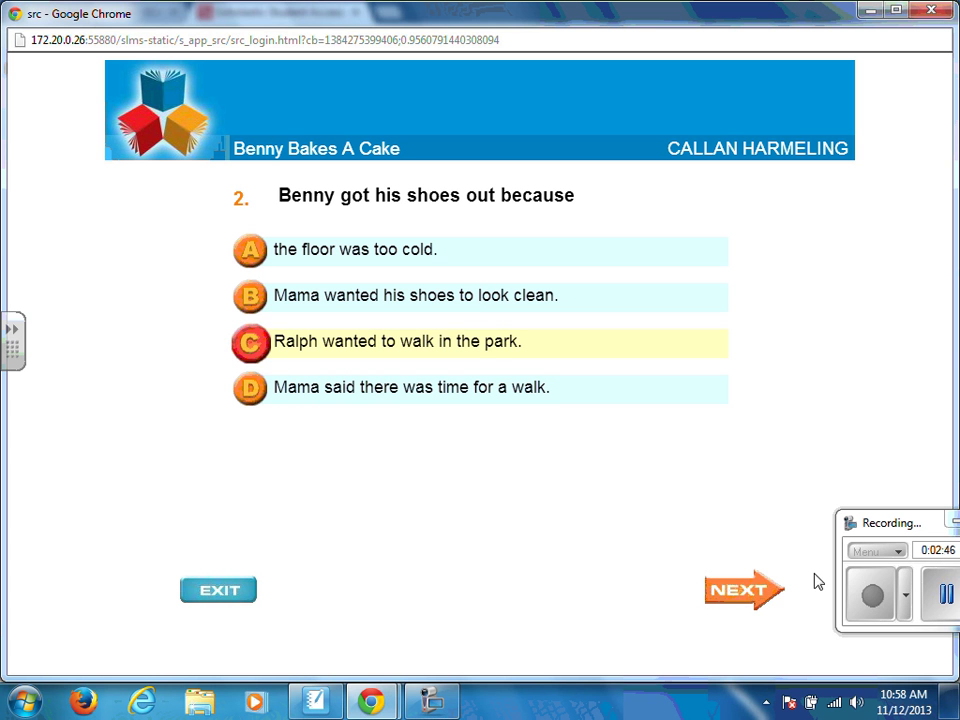
pyautogui.click(768, 592)
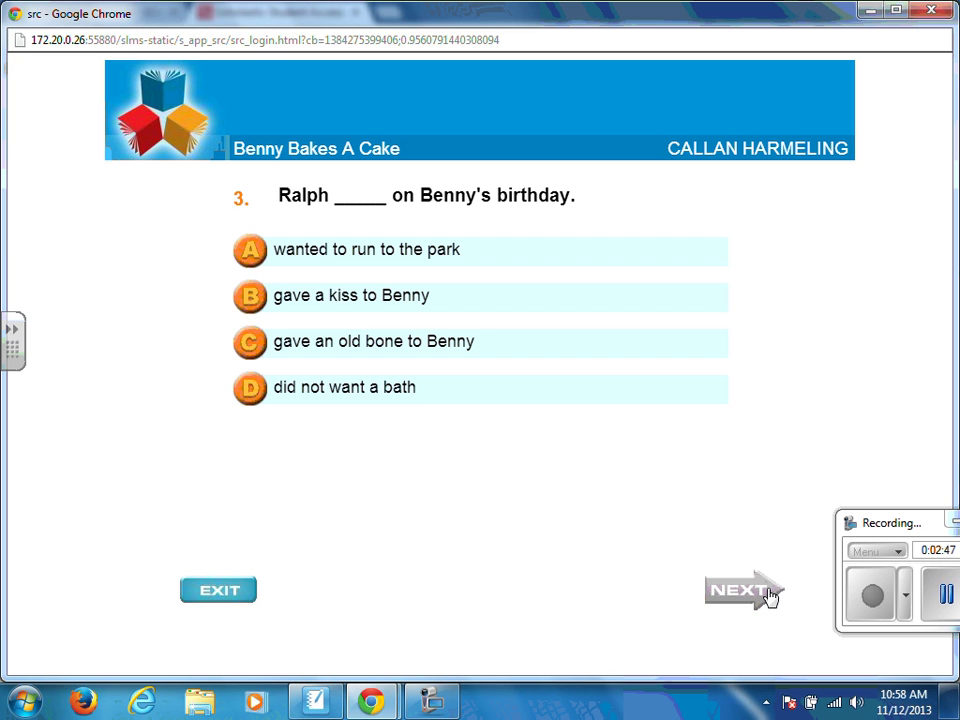
pyautogui.click(352, 251)
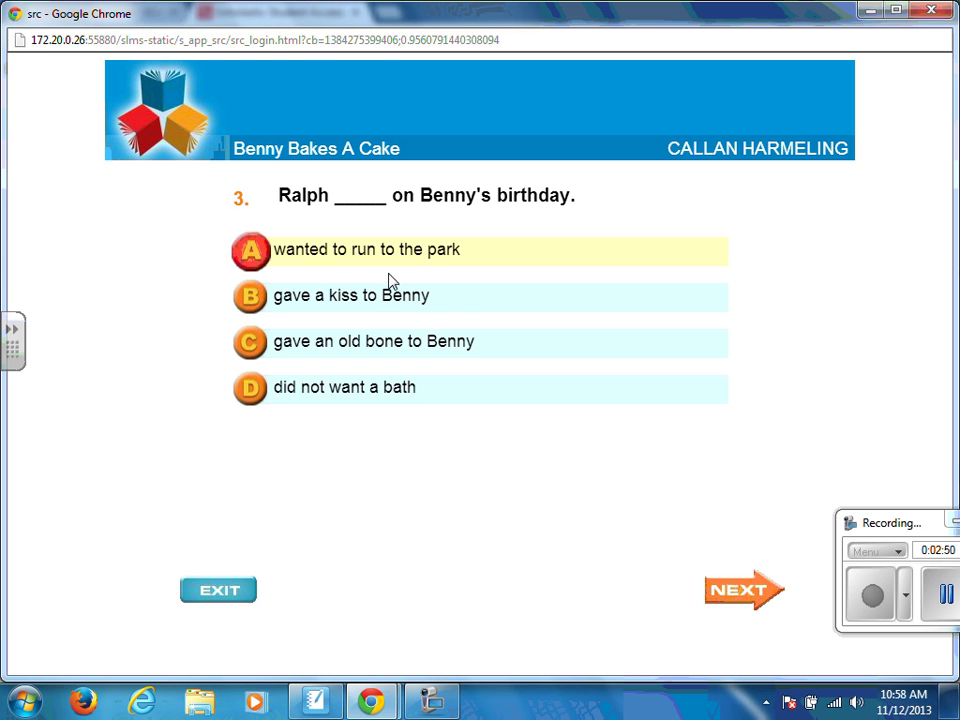
pyautogui.click(745, 600)
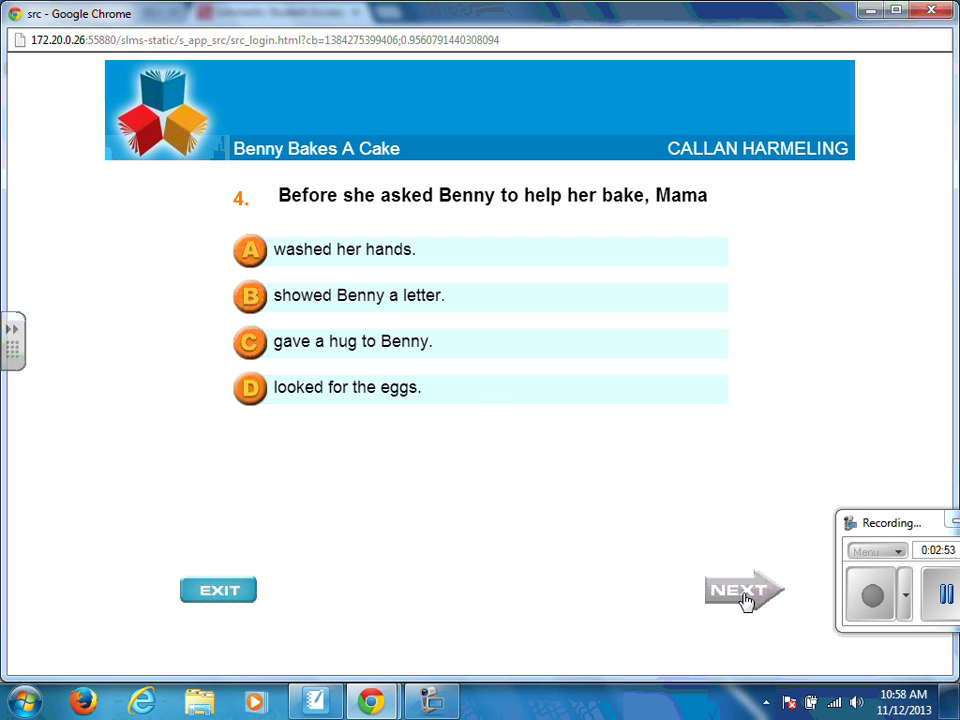
pyautogui.click(408, 304)
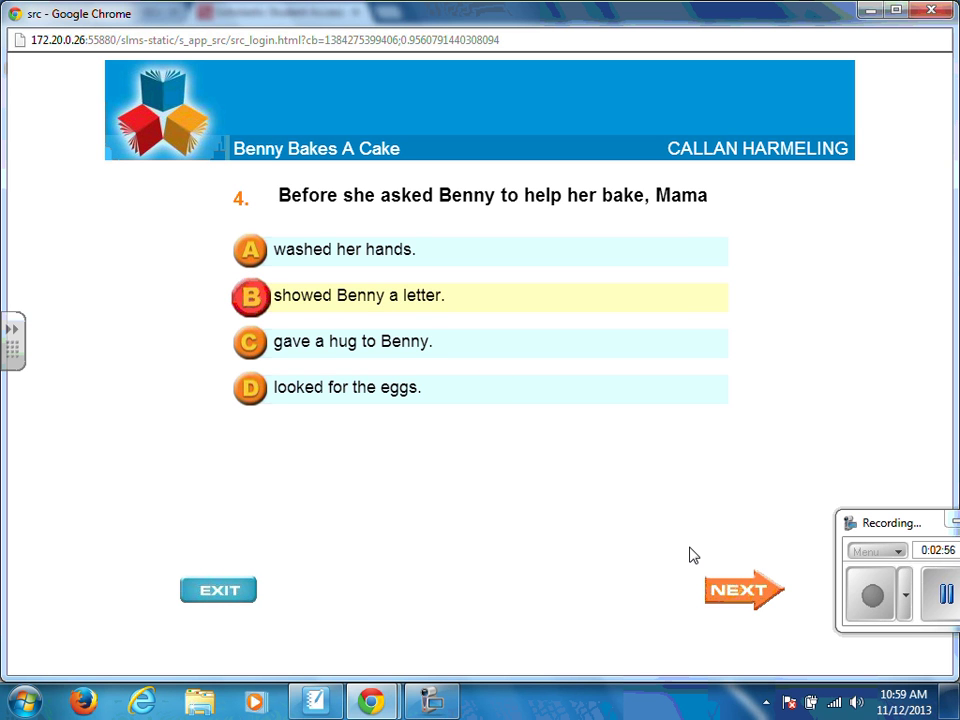
pyautogui.click(749, 598)
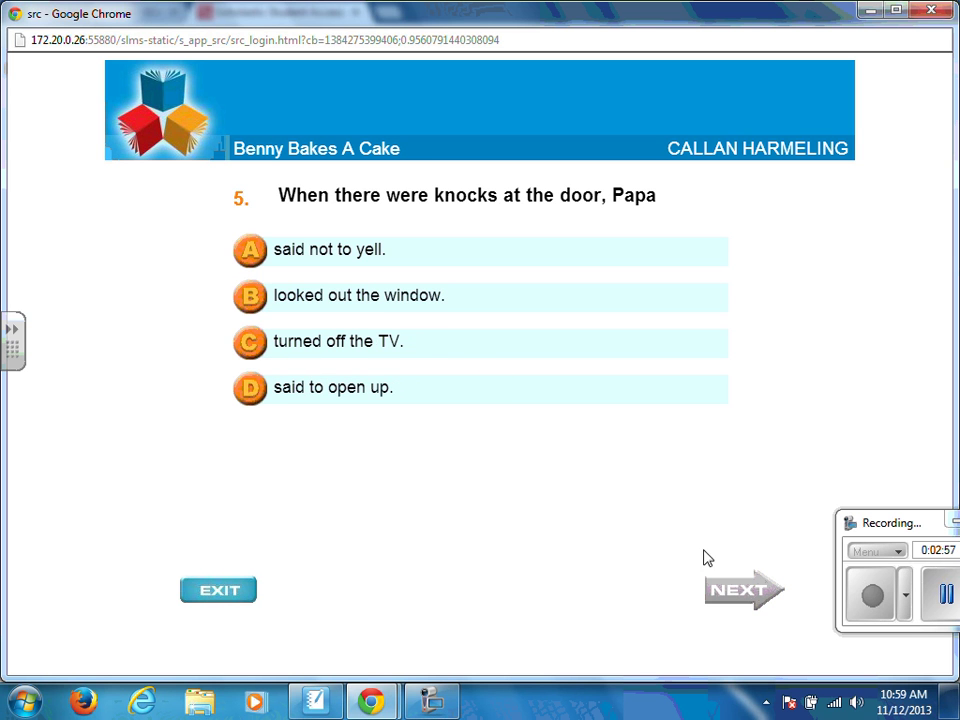
pyautogui.click(388, 299)
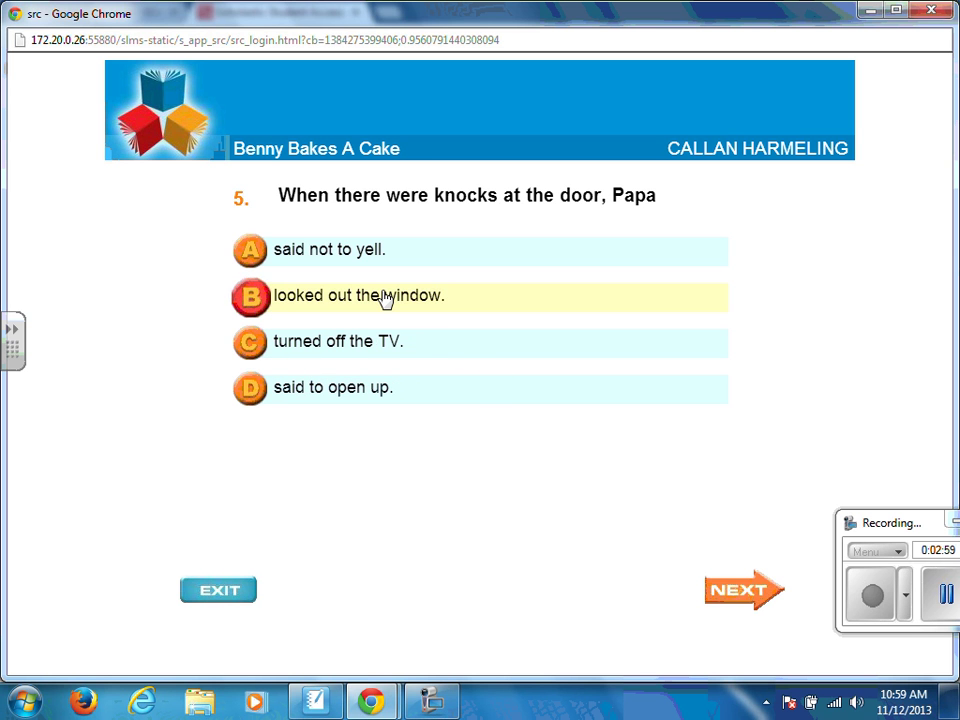
pyautogui.click(748, 606)
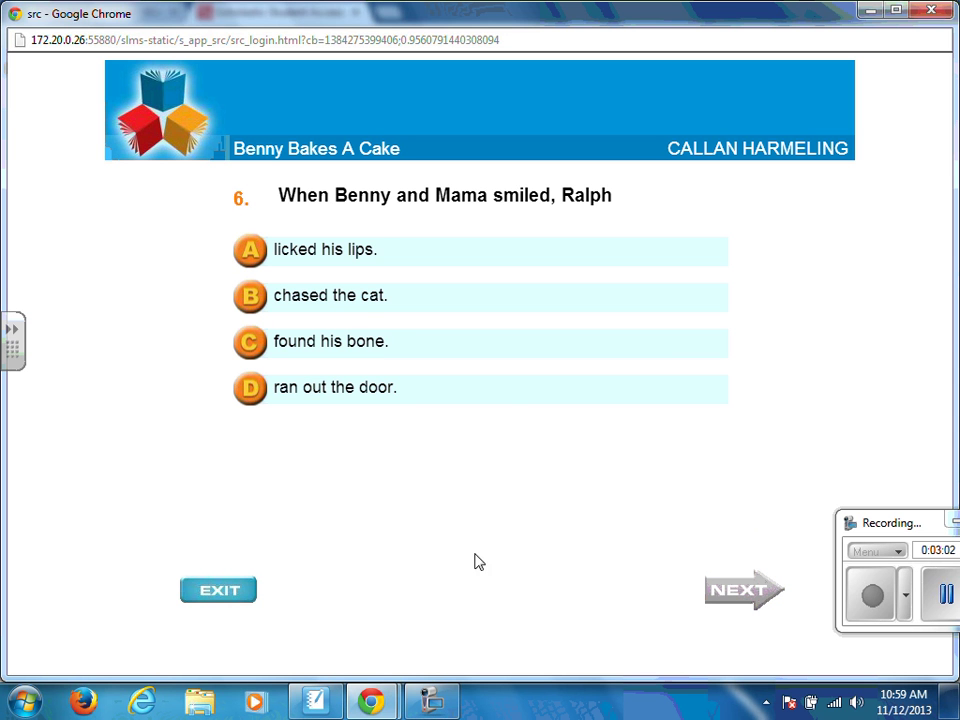
# Step: Answer questions 6–10 (ran out the door … said good morning) and submit the quiz
pyautogui.click(336, 394)
pyautogui.click(750, 604)
pyautogui.click(336, 316)
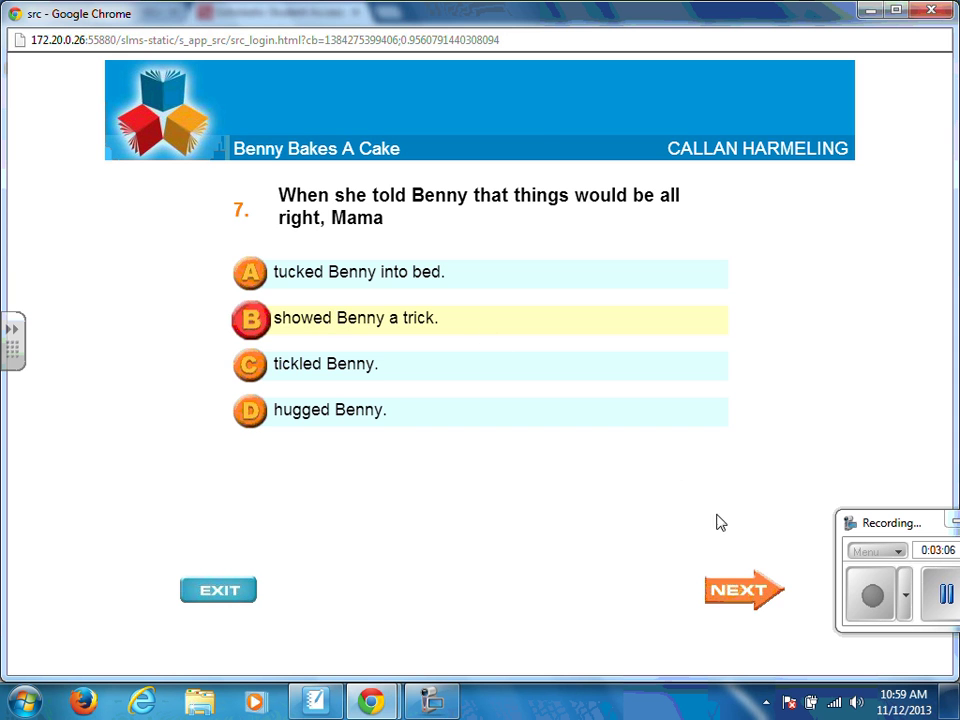
pyautogui.click(737, 591)
pyautogui.click(343, 300)
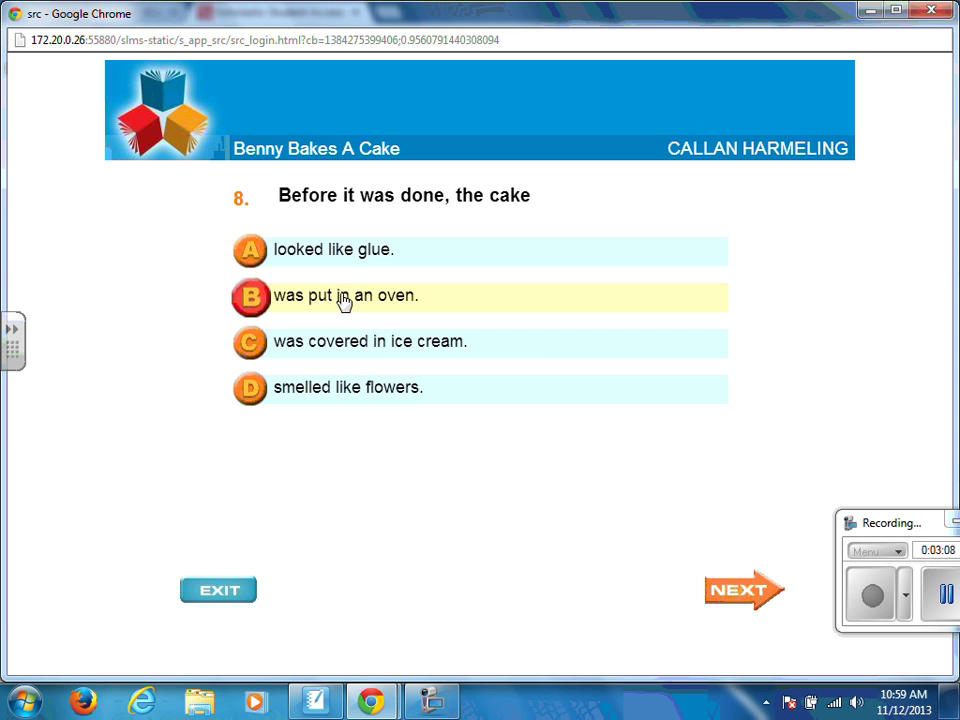
pyautogui.click(750, 612)
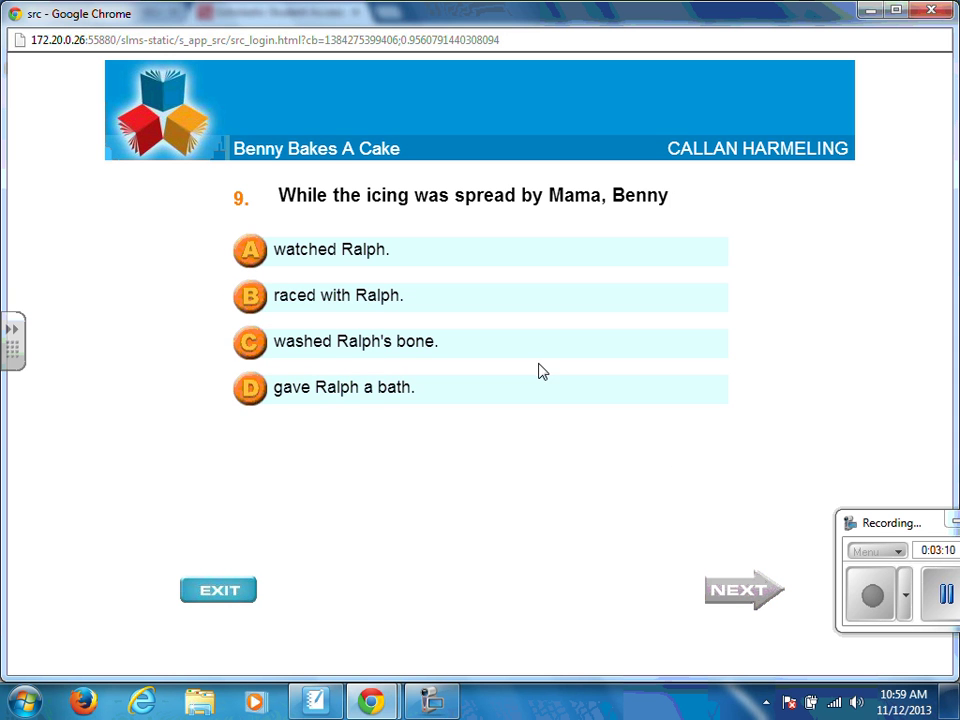
pyautogui.click(420, 350)
pyautogui.click(741, 590)
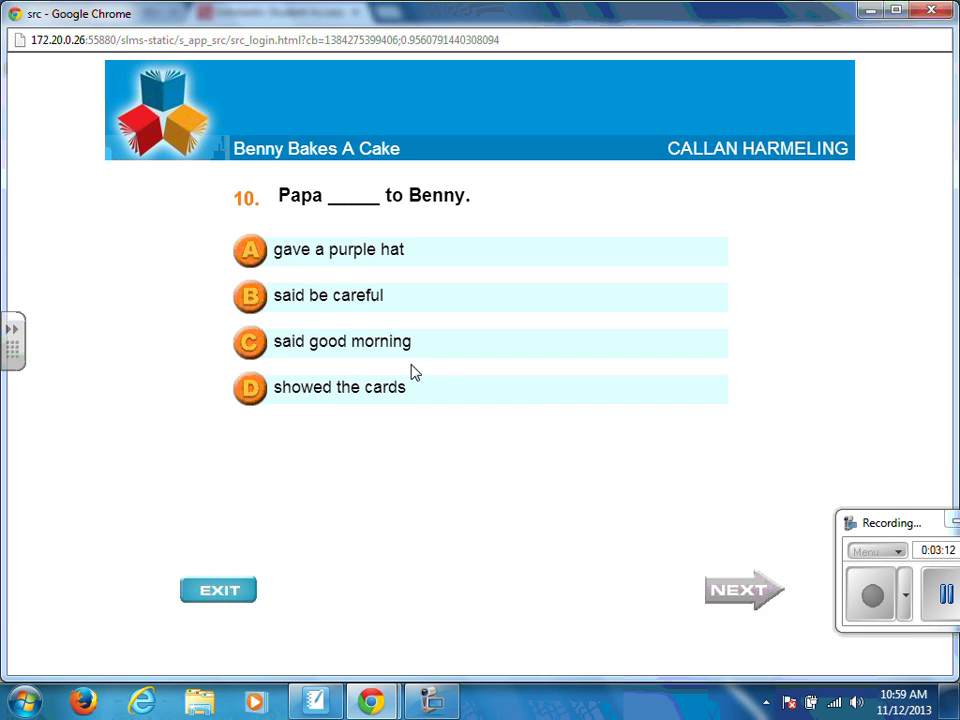
pyautogui.click(369, 343)
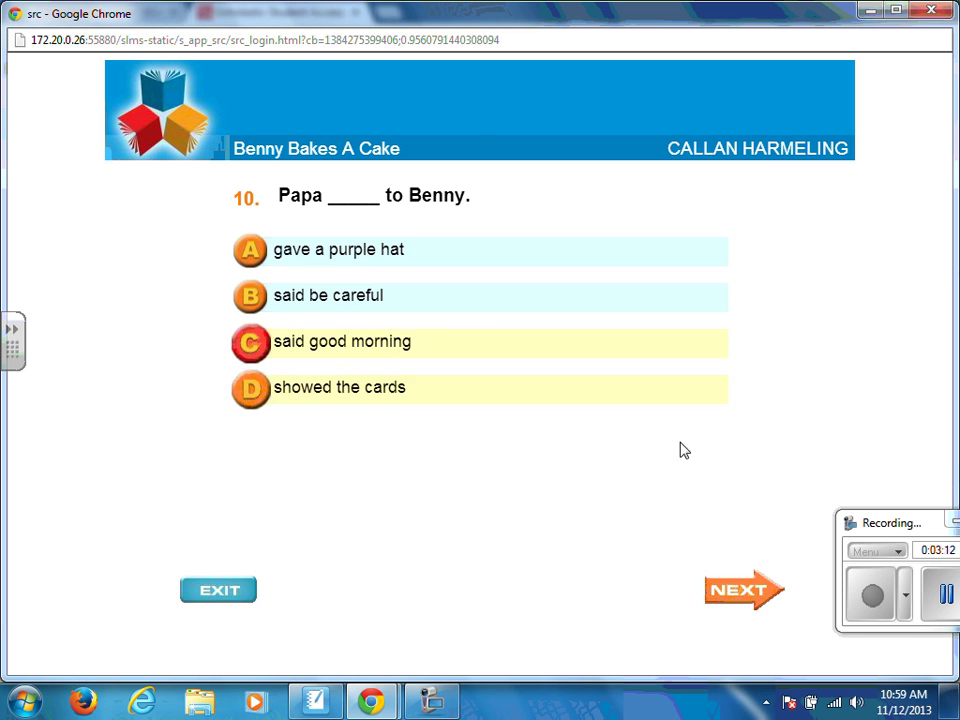
pyautogui.click(755, 596)
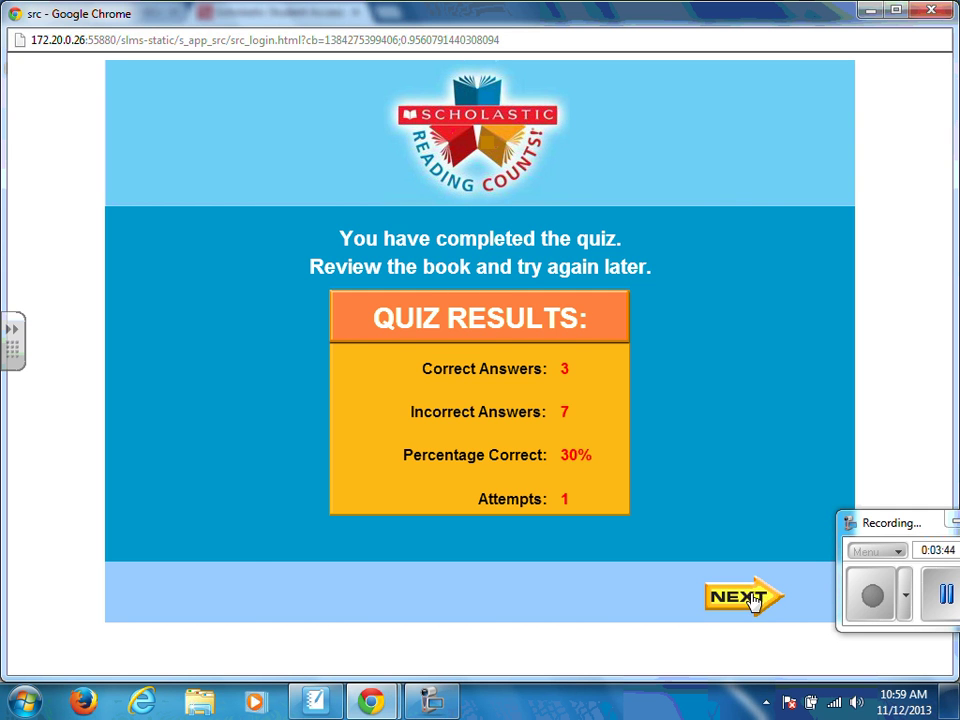
# Step: Continue past the 30% quiz results to the 'What would you like to do?' menu
pyautogui.click(755, 599)
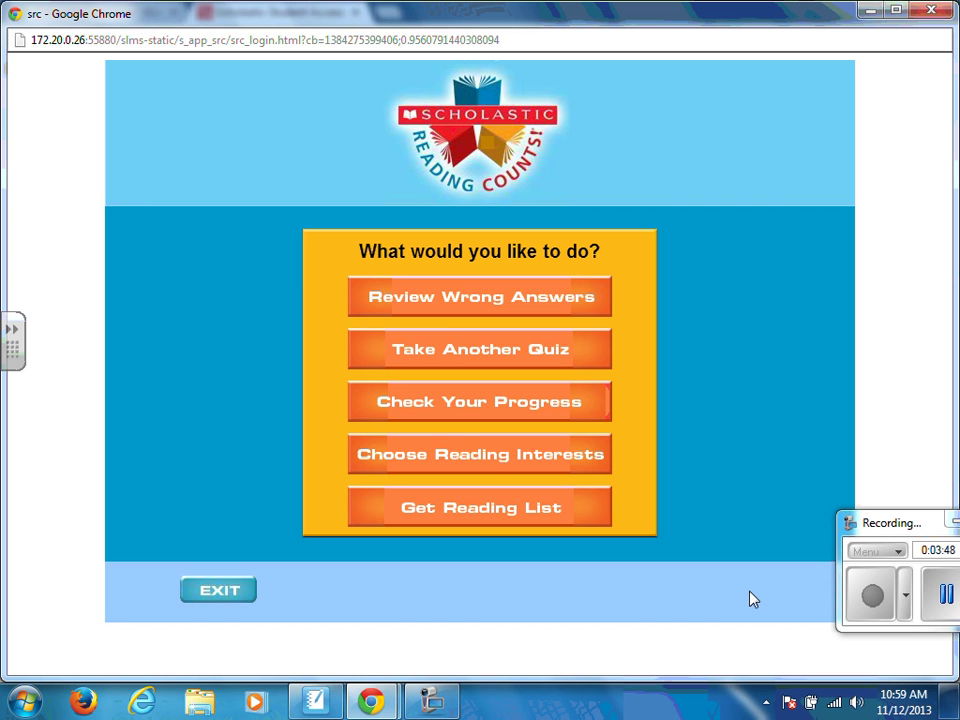
# Step: Review all seven wrongly answered questions, stepping through each until the menu returns
pyautogui.click(455, 312)
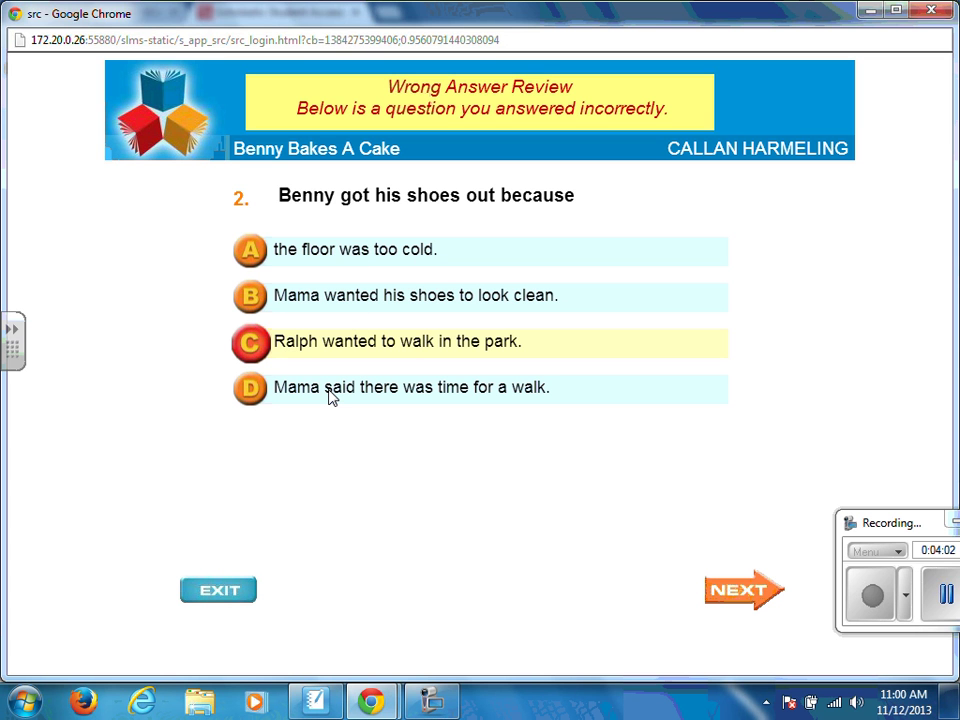
pyautogui.click(722, 597)
pyautogui.click(722, 597)
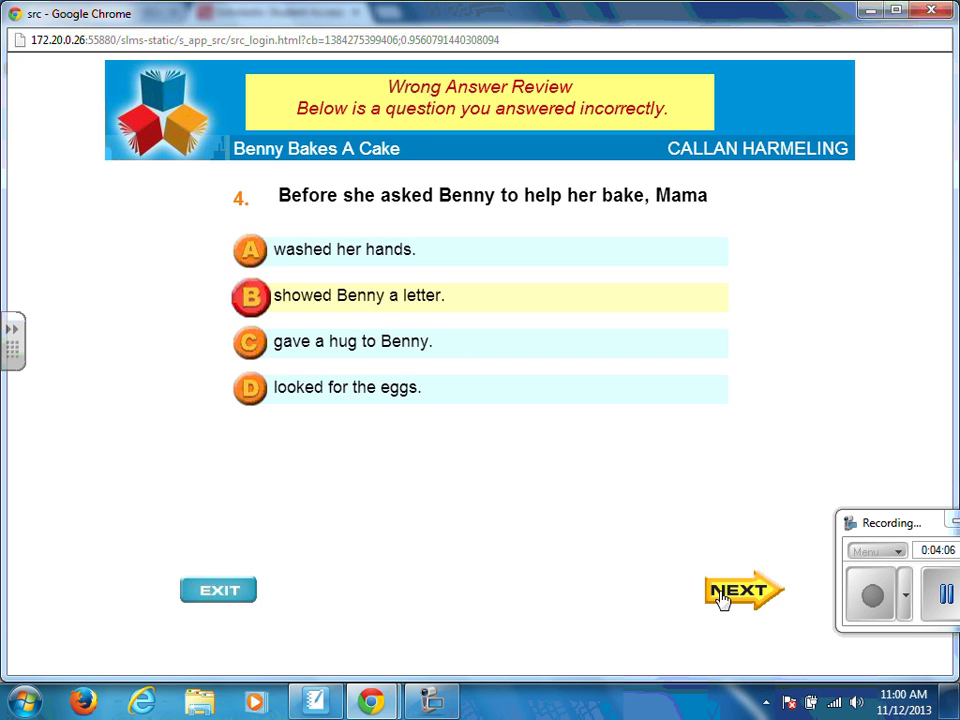
pyautogui.click(722, 597)
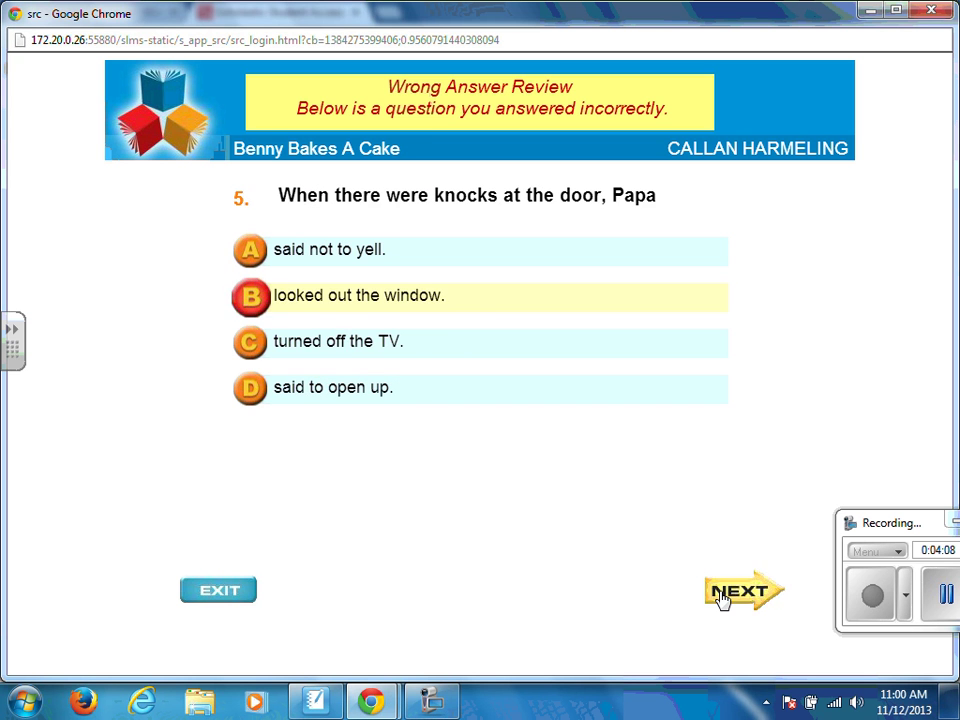
pyautogui.click(722, 597)
pyautogui.click(722, 597)
pyautogui.click(722, 597)
pyautogui.click(722, 597)
pyautogui.click(722, 597)
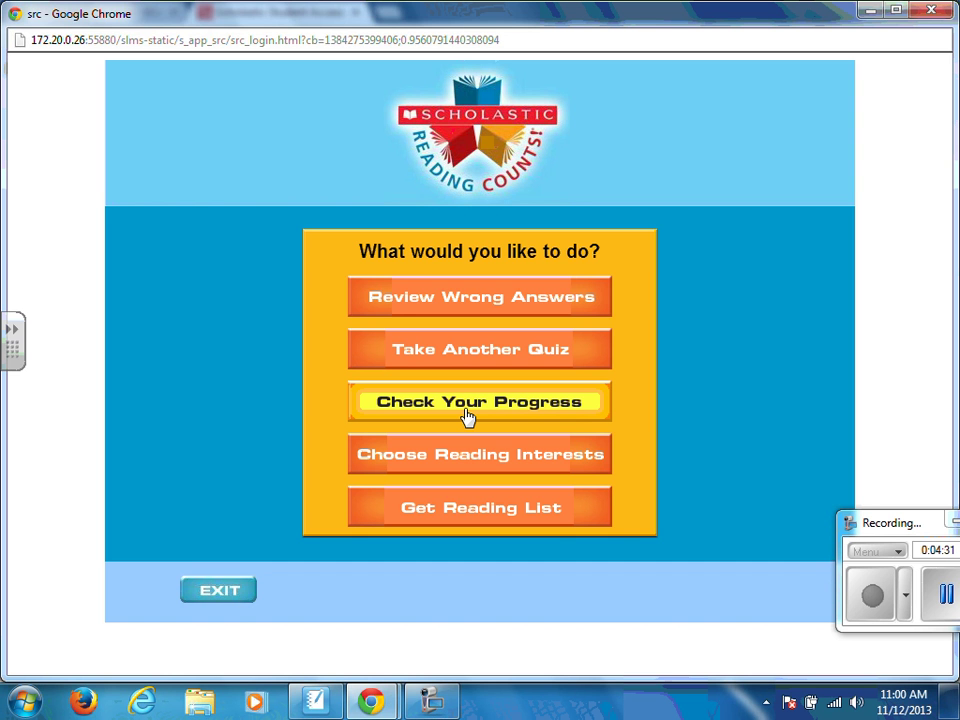
# Step: Exit Reading Counts and confirm leaving with YES
pyautogui.click(234, 600)
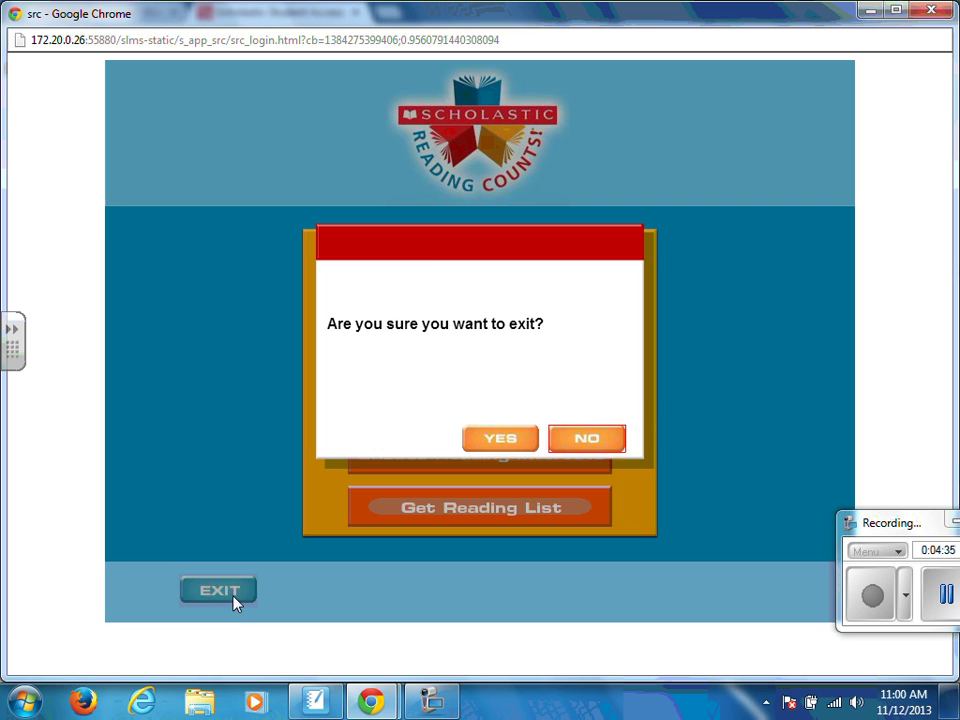
pyautogui.click(503, 448)
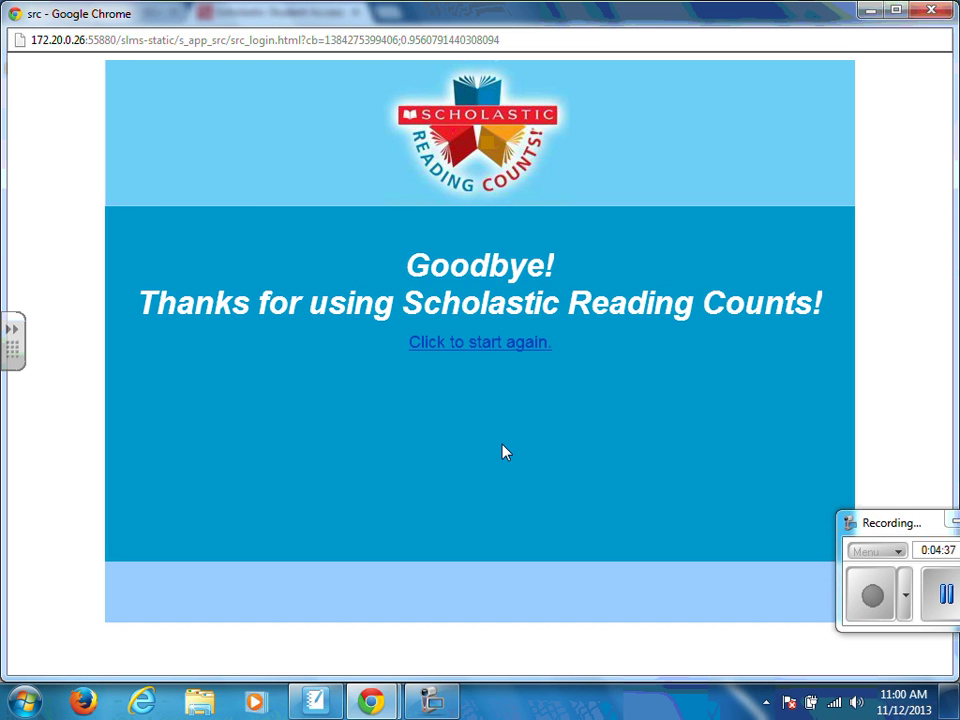